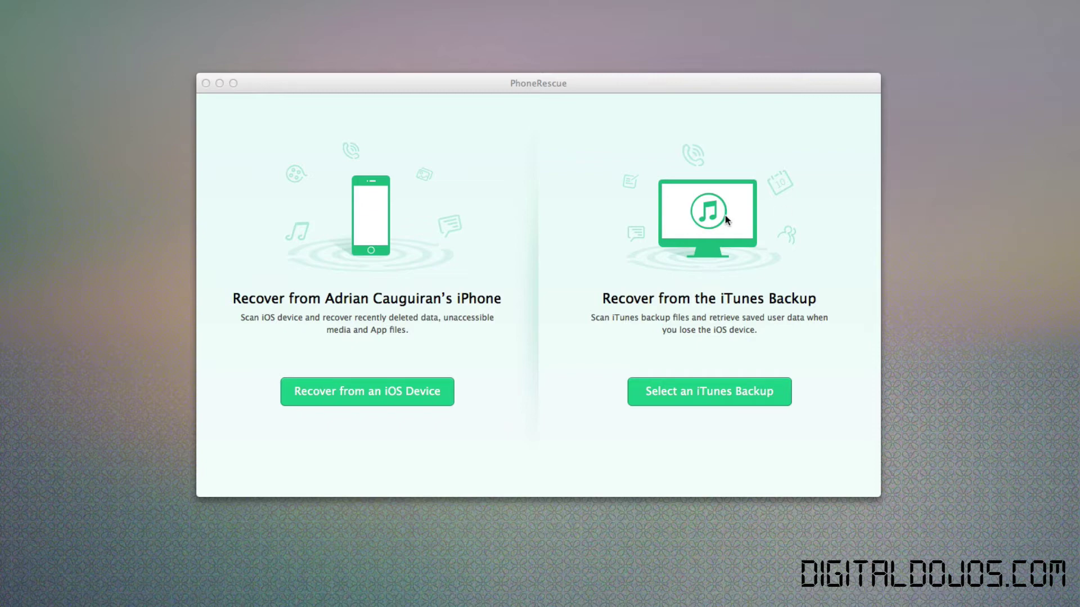
Choose Recover from an iOS Device and uncheck the app document, audio, video and media categories
click(643, 225)
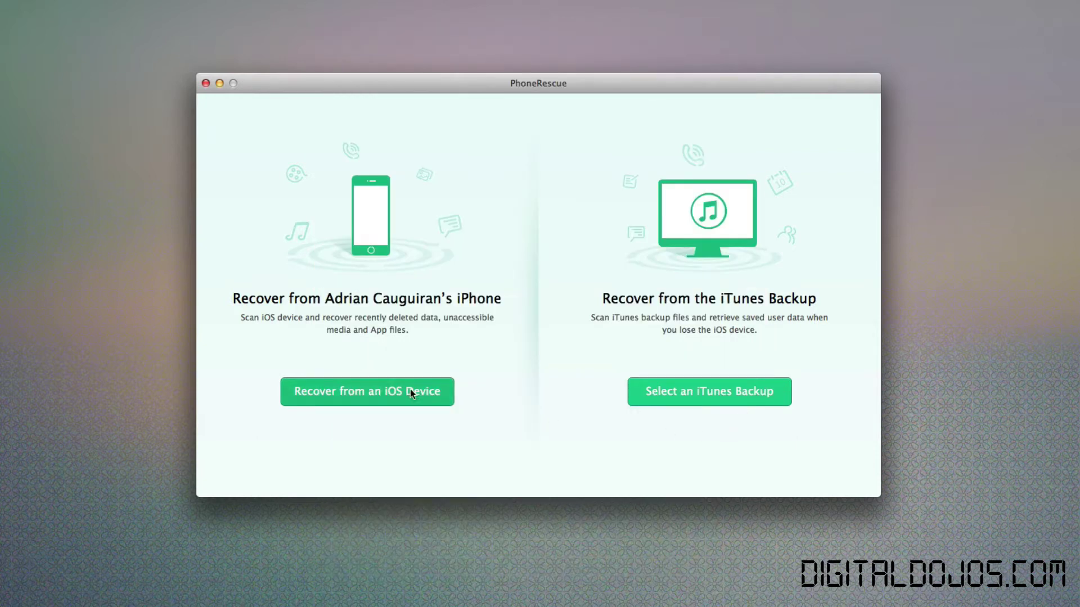
click(410, 390)
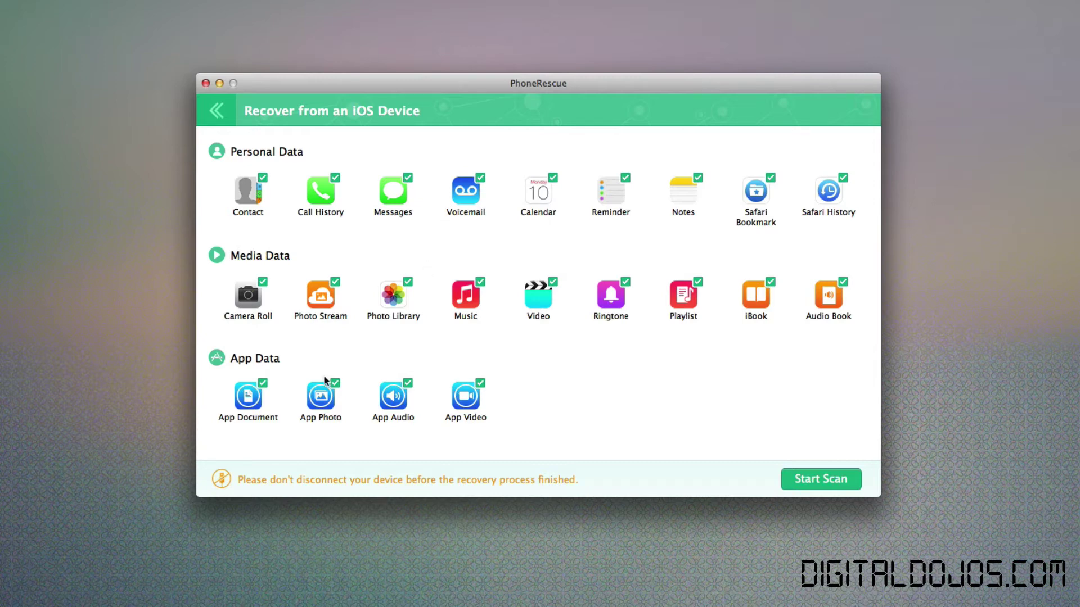
click(260, 382)
click(407, 383)
click(481, 382)
click(262, 281)
click(335, 281)
click(480, 281)
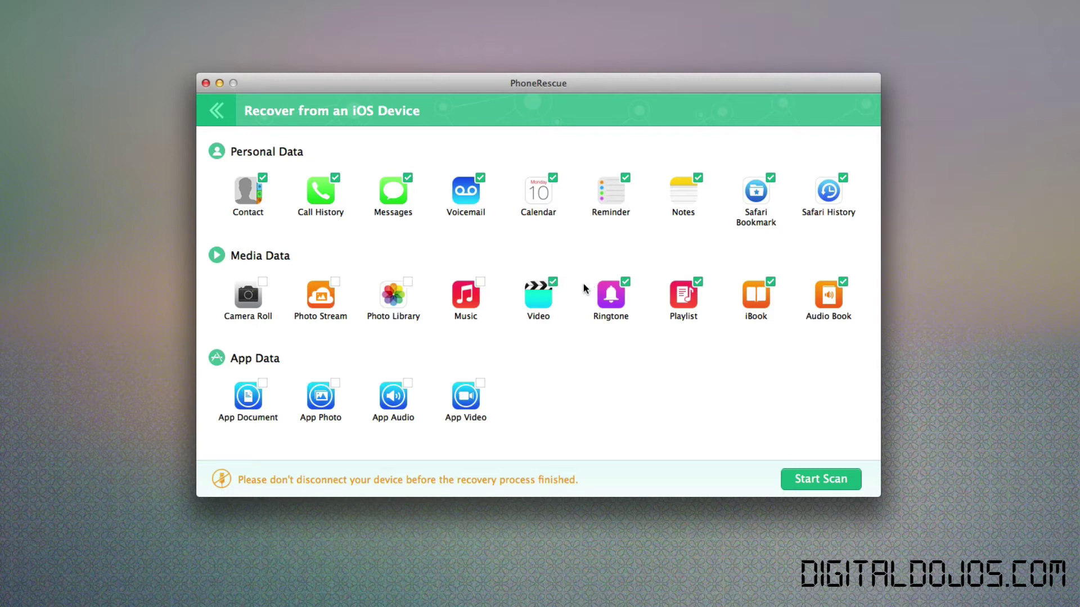
click(626, 282)
click(770, 281)
click(842, 281)
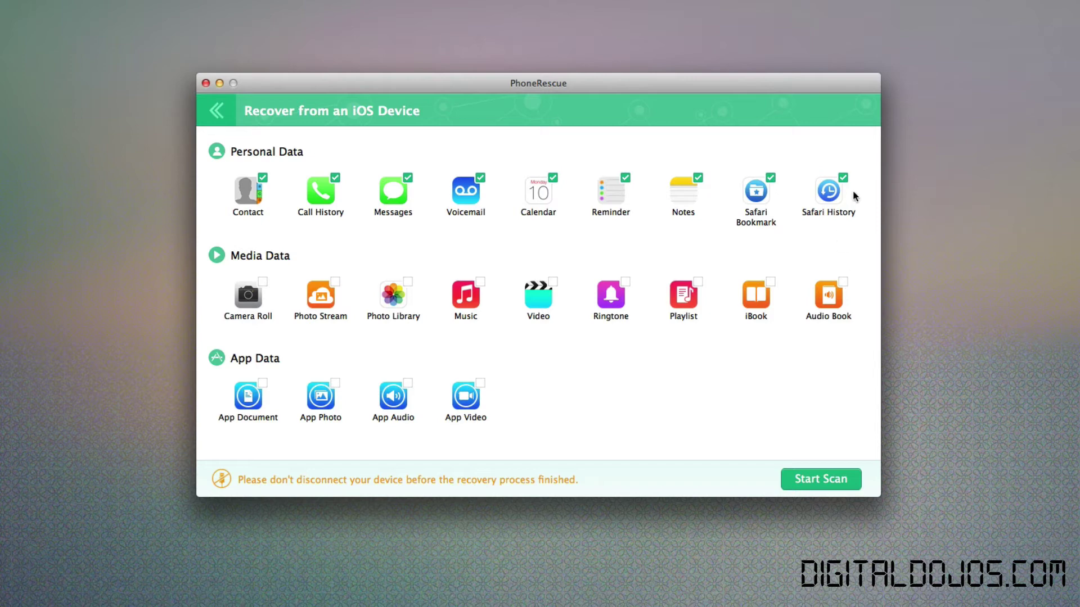
Uncheck Notes, Calendar, Voicemail and Messages, keep only Contact and Call History checked, and scan
click(698, 178)
click(553, 178)
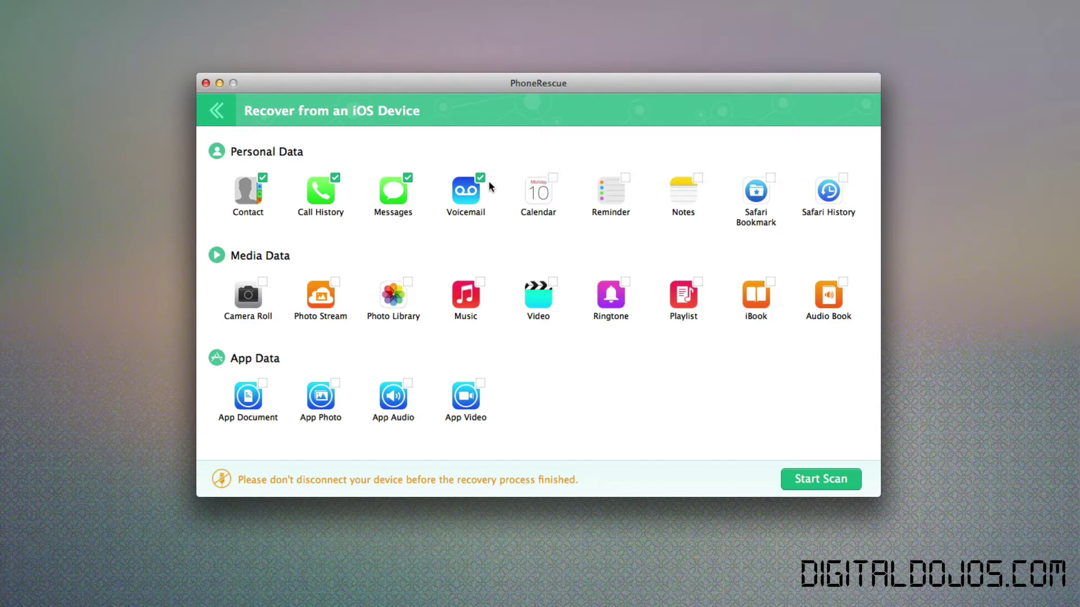
click(480, 178)
click(408, 177)
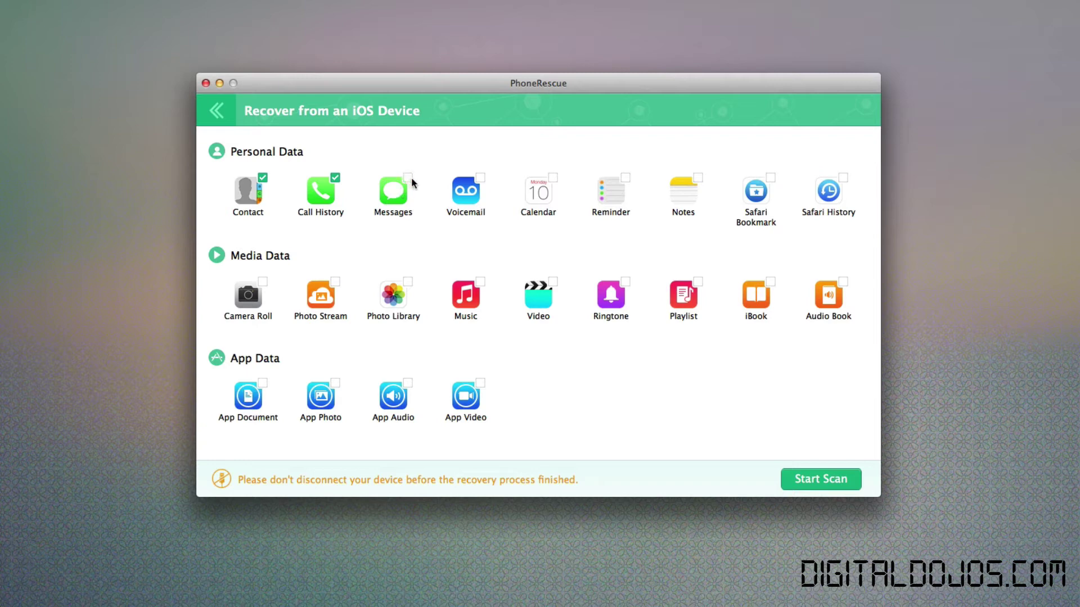
click(263, 178)
click(336, 177)
click(263, 180)
click(334, 179)
click(786, 479)
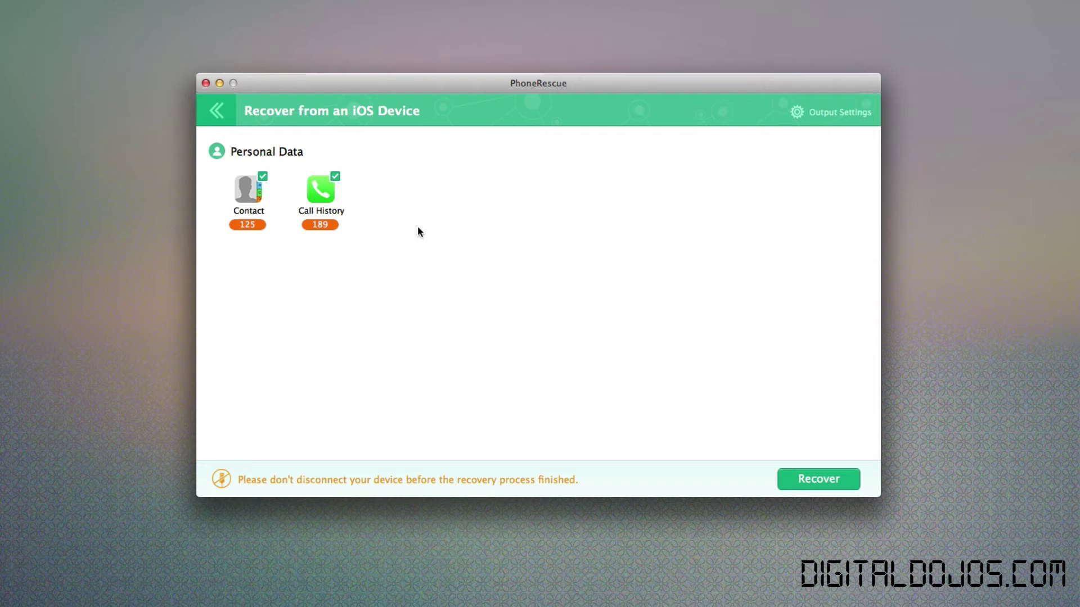
Recover the found contacts and locate Contact.csv in PhoneRescue-Export-2014-07-28/Contact in Finder
click(239, 189)
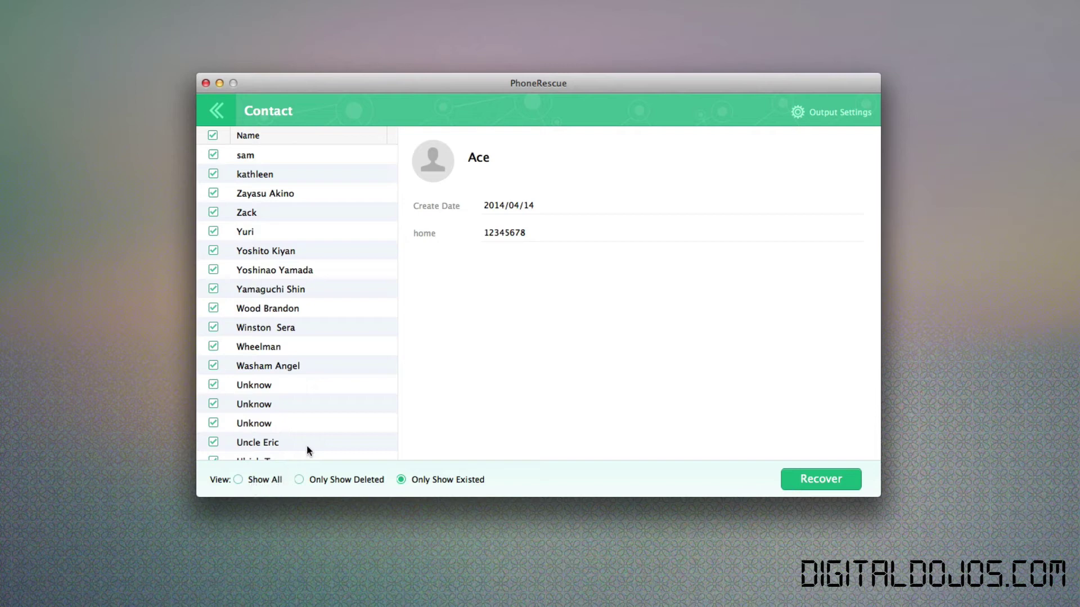
click(797, 476)
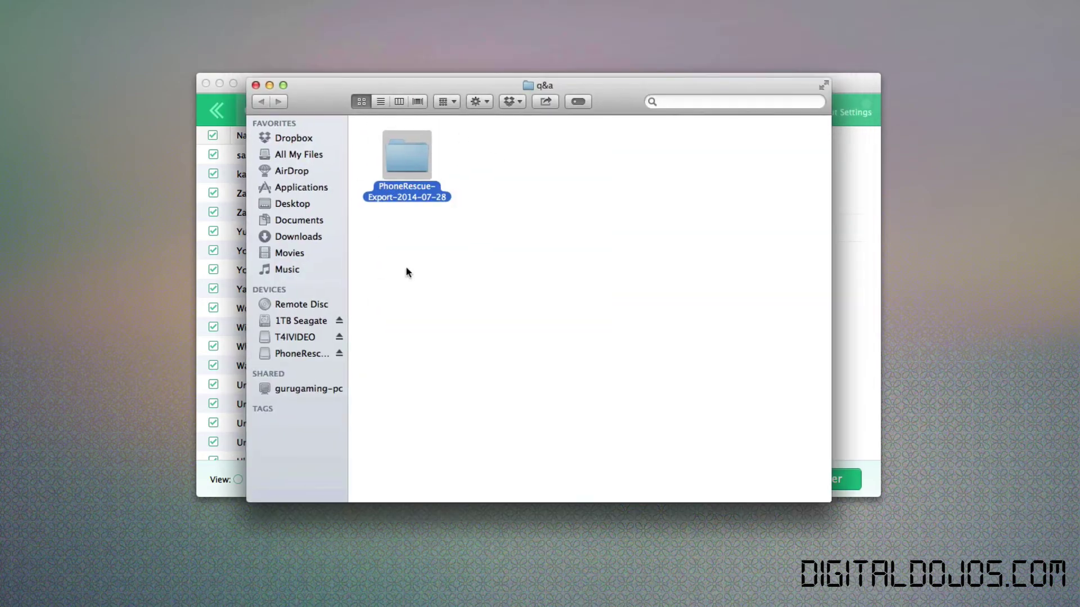
double_click(403, 161)
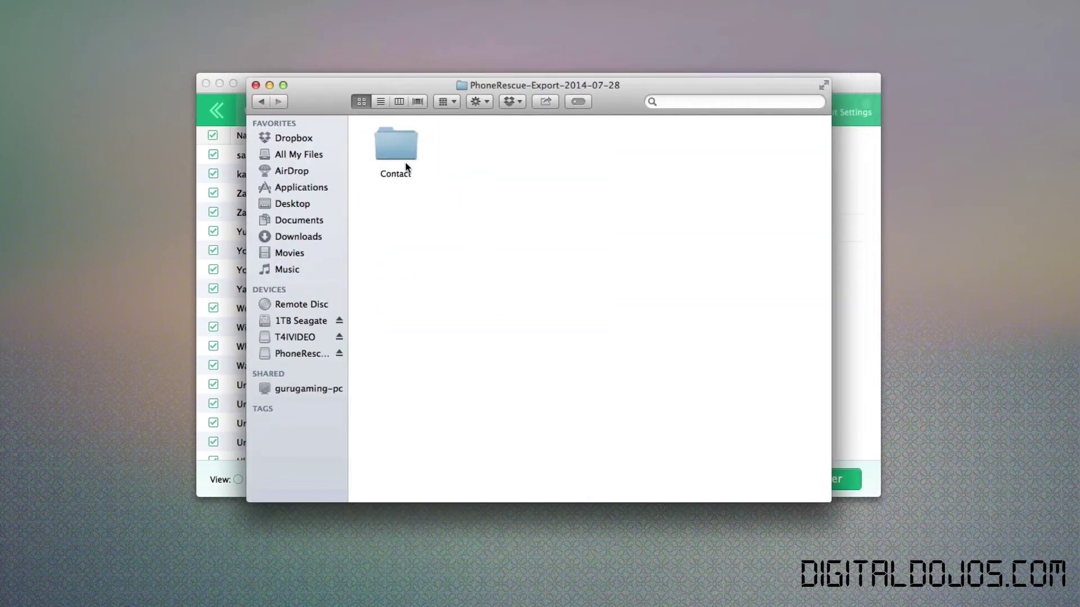
double_click(394, 142)
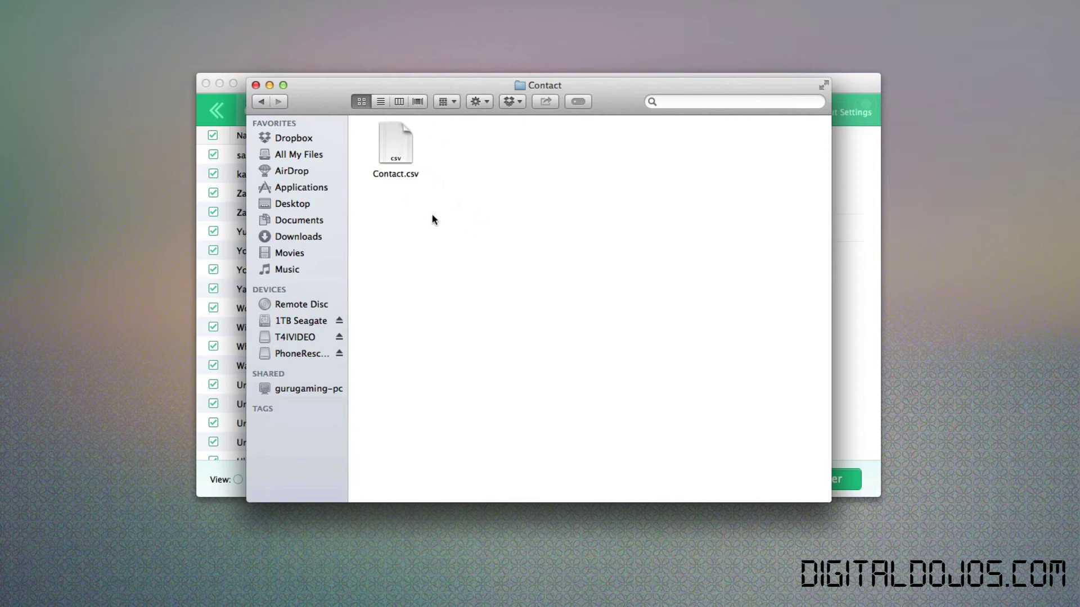
Close the Finder window and open PhoneRescue's Output Settings from the scan results
click(256, 85)
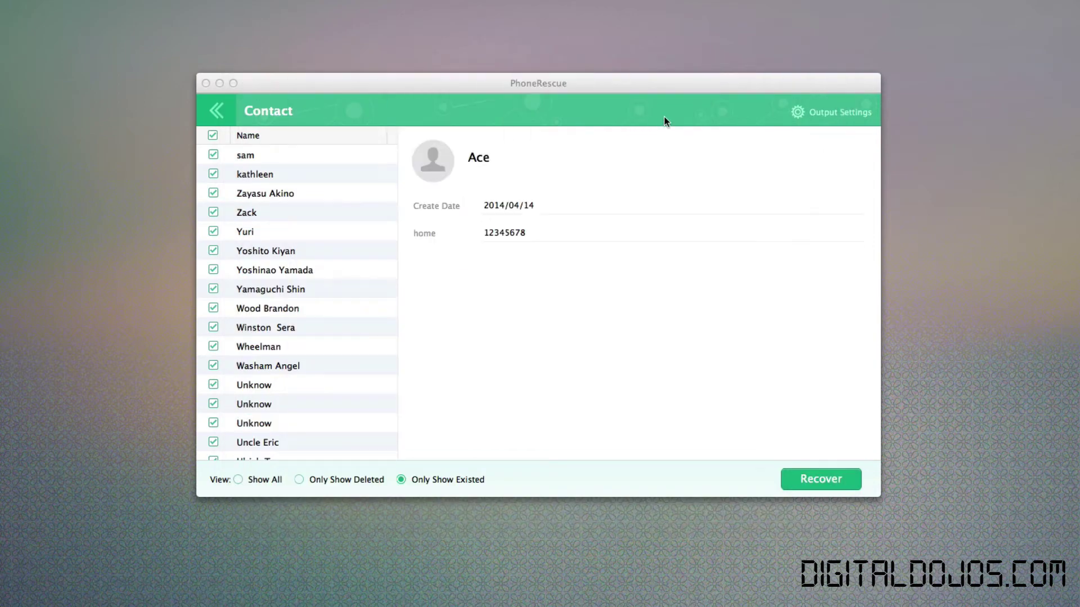
click(205, 114)
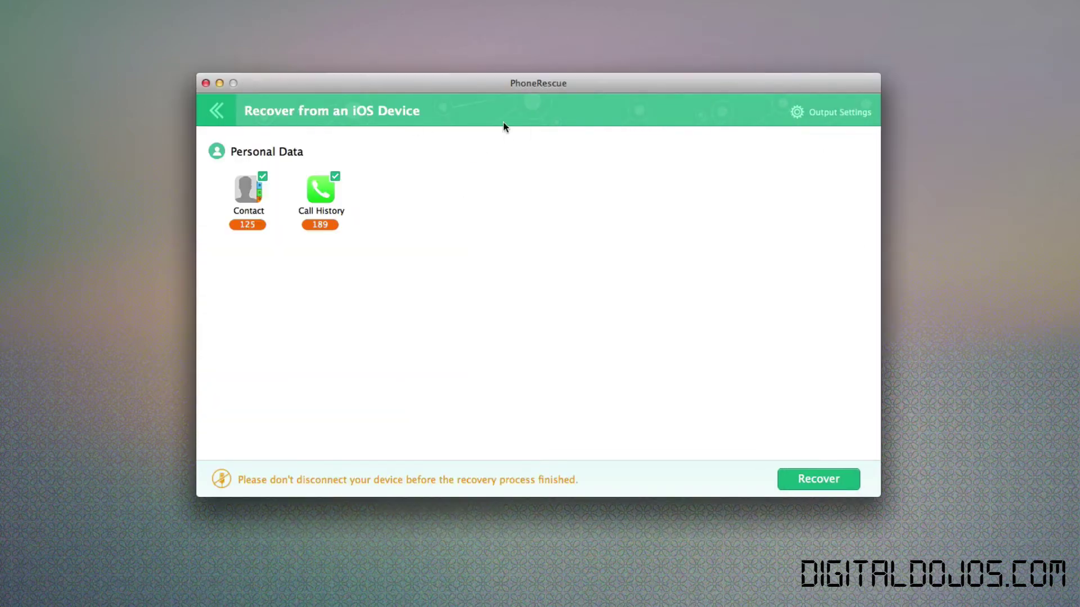
click(829, 114)
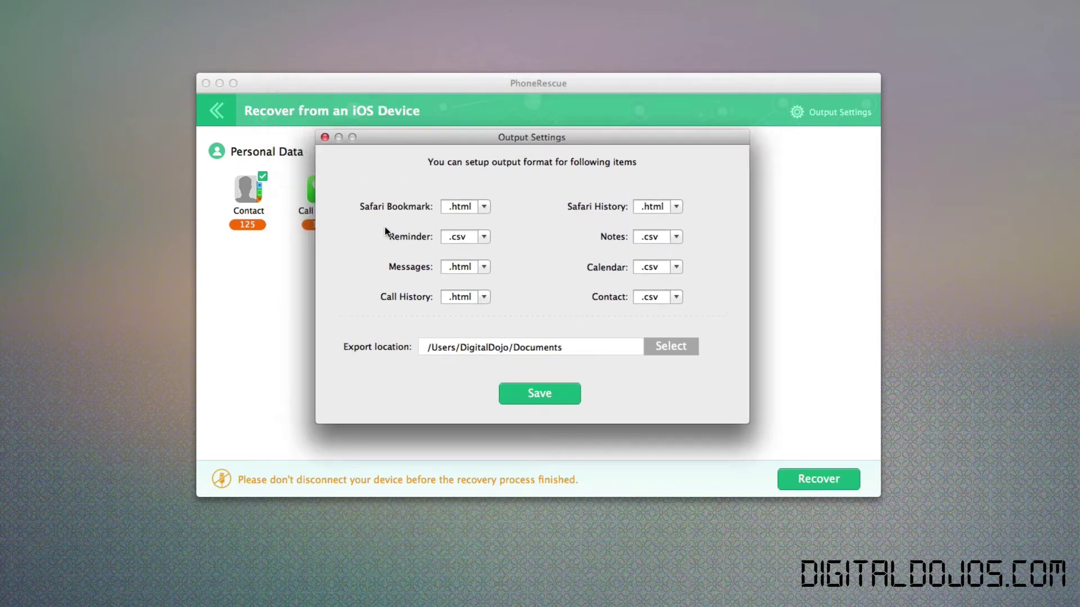
Review the Safari Bookmark, Messages and Call History format options, leaving them unchanged
click(483, 207)
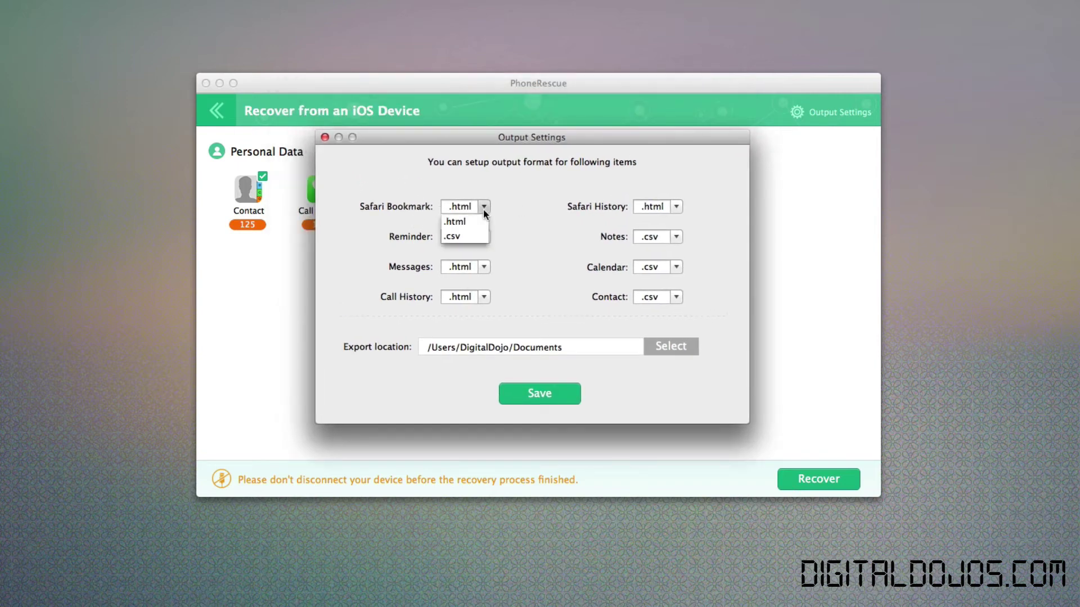
click(529, 198)
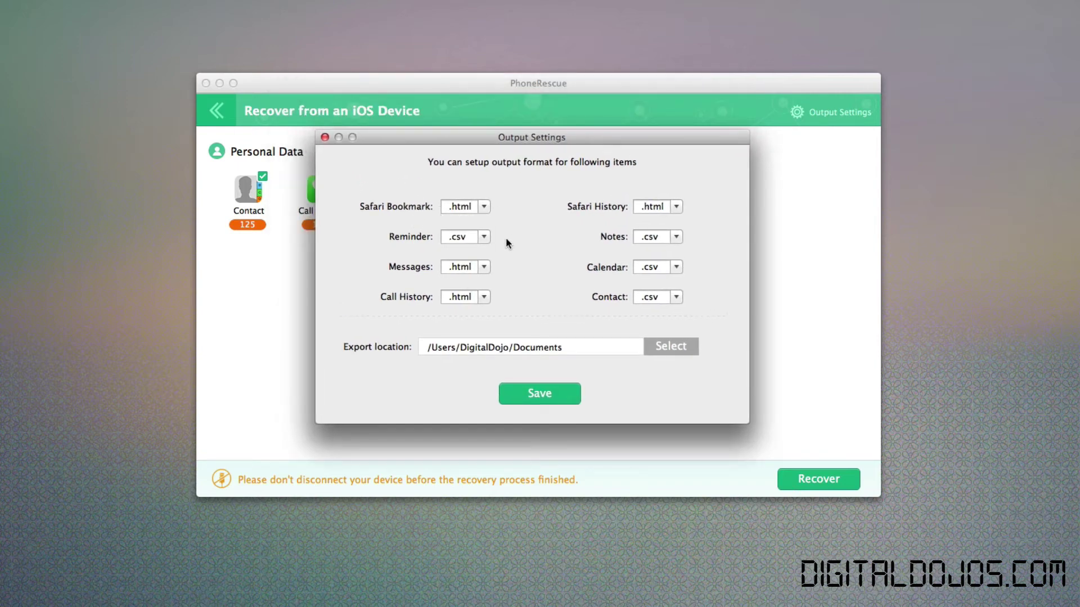
click(483, 268)
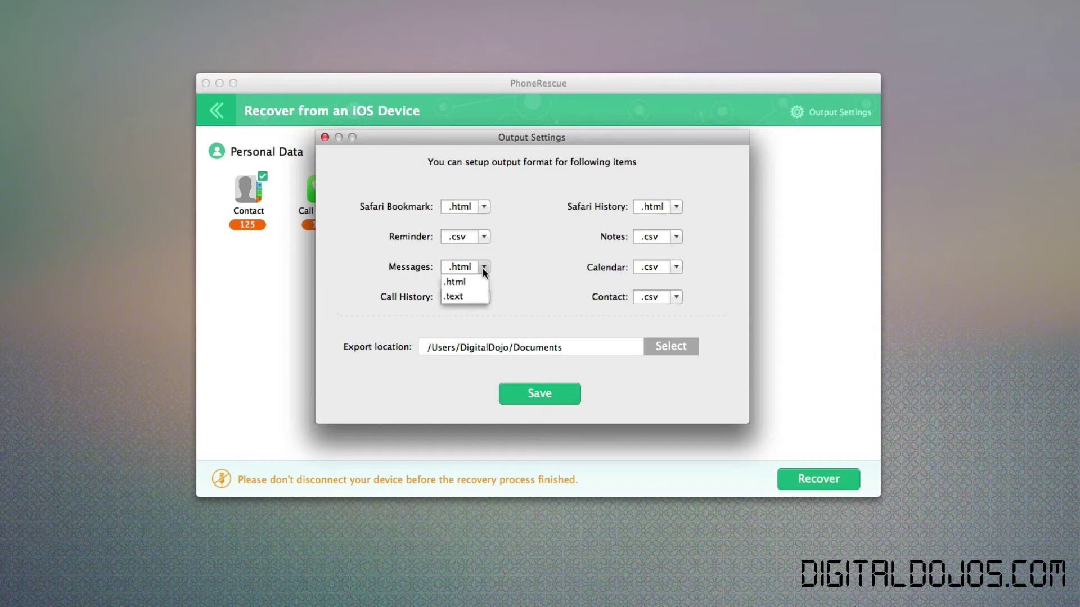
click(543, 268)
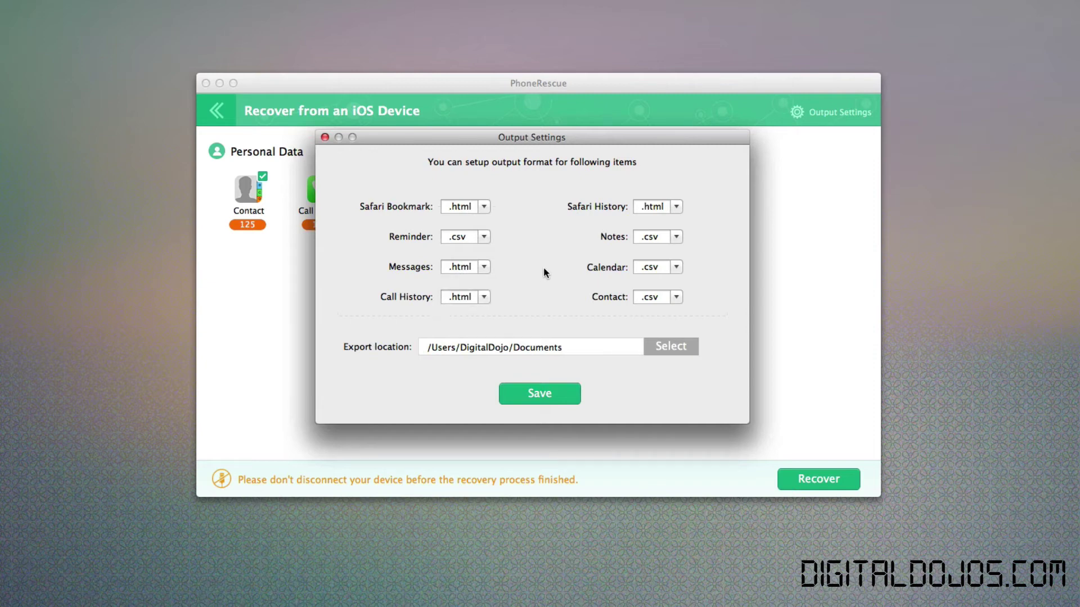
click(487, 292)
click(517, 290)
Save the output settings, then leave the scan results, confirming the discard of scanned data
click(539, 392)
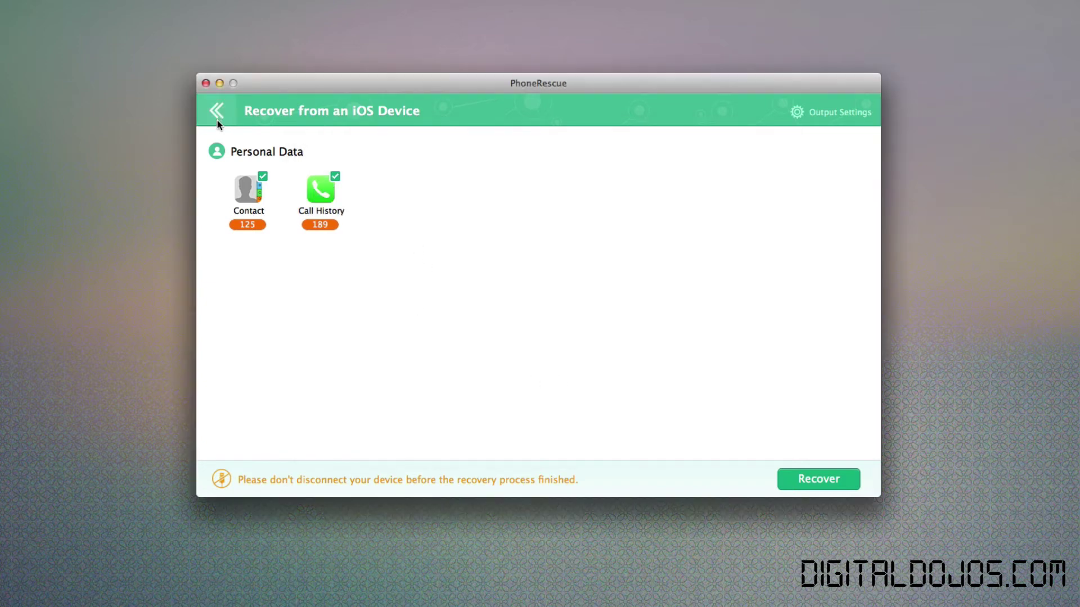
click(218, 118)
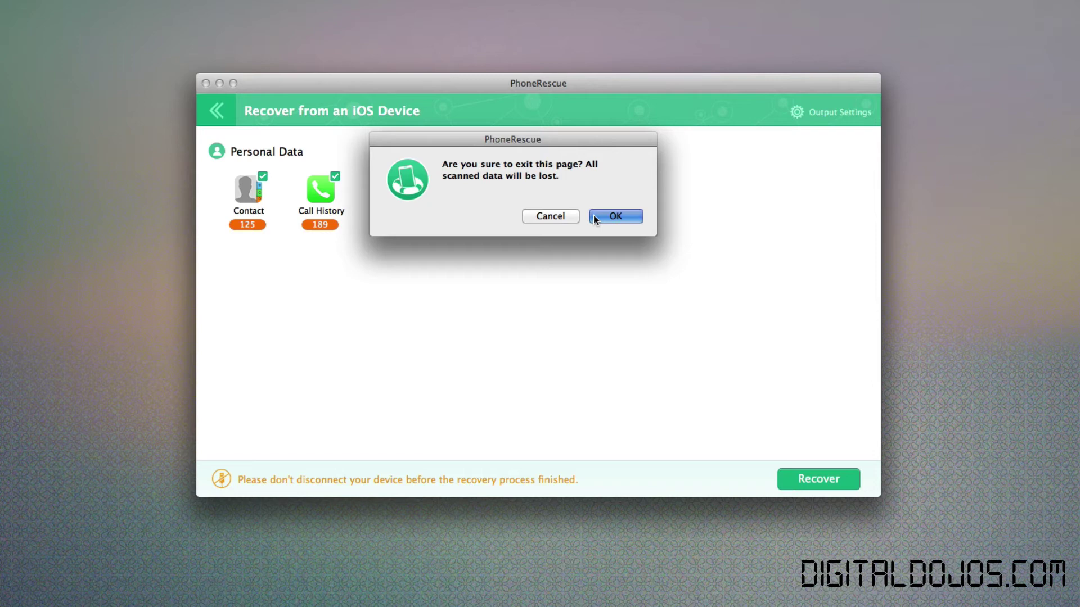
click(622, 214)
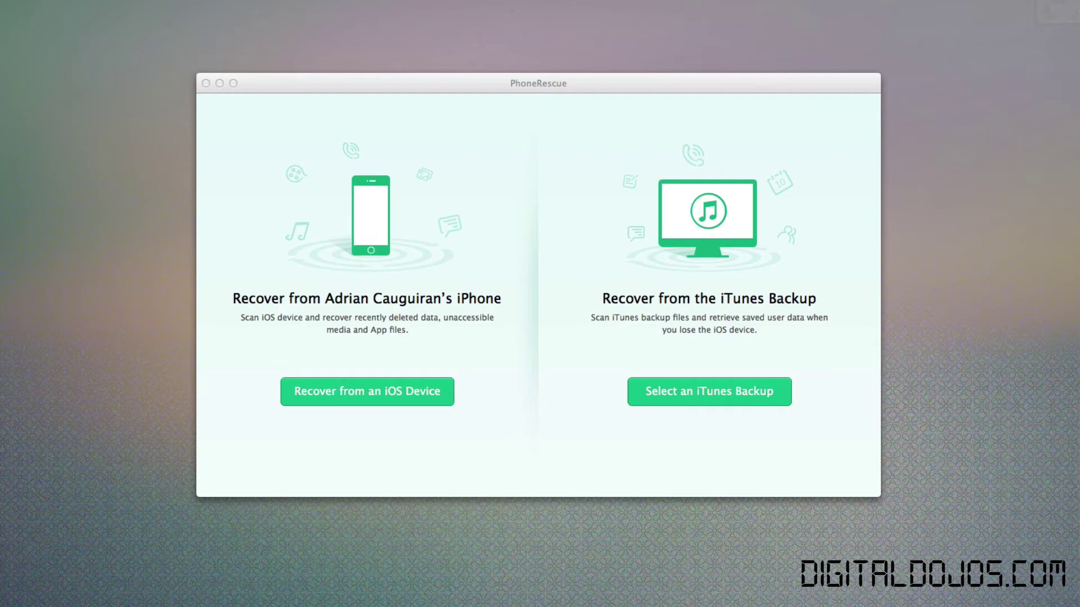
click(597, 259)
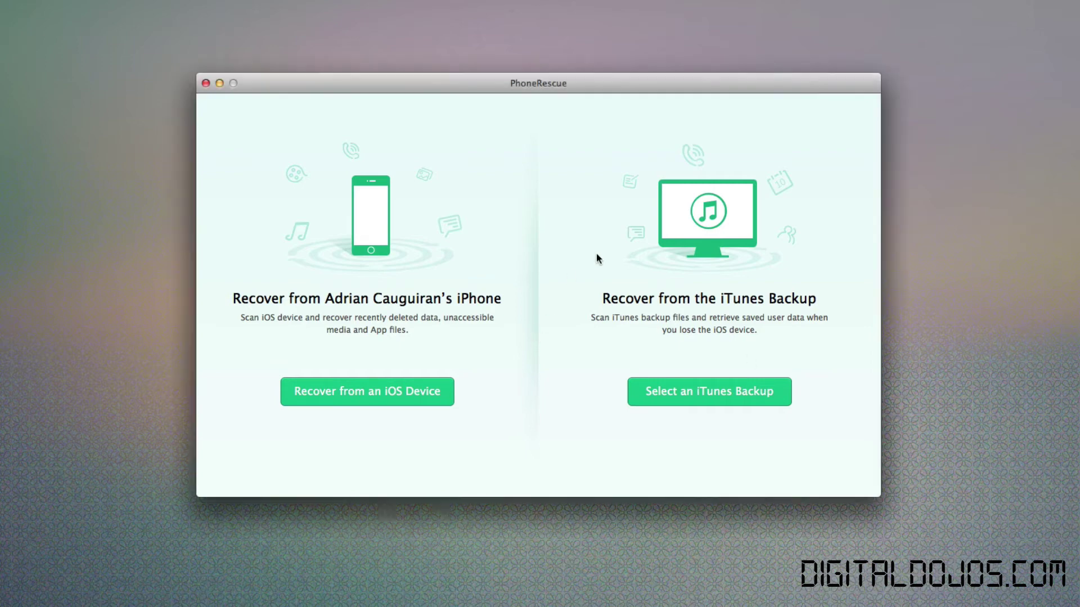
click(673, 384)
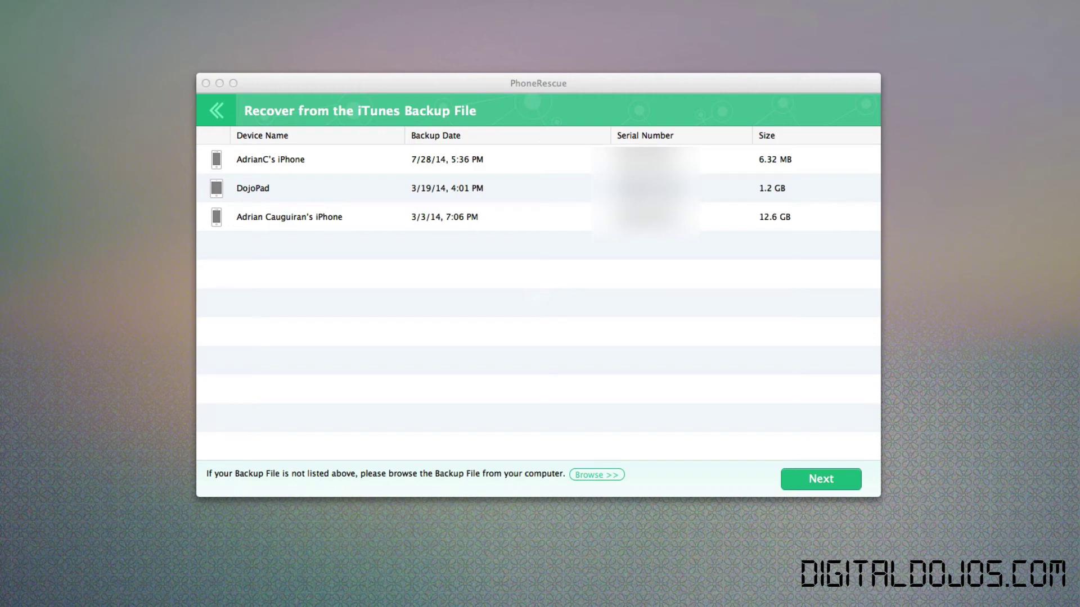
click(216, 121)
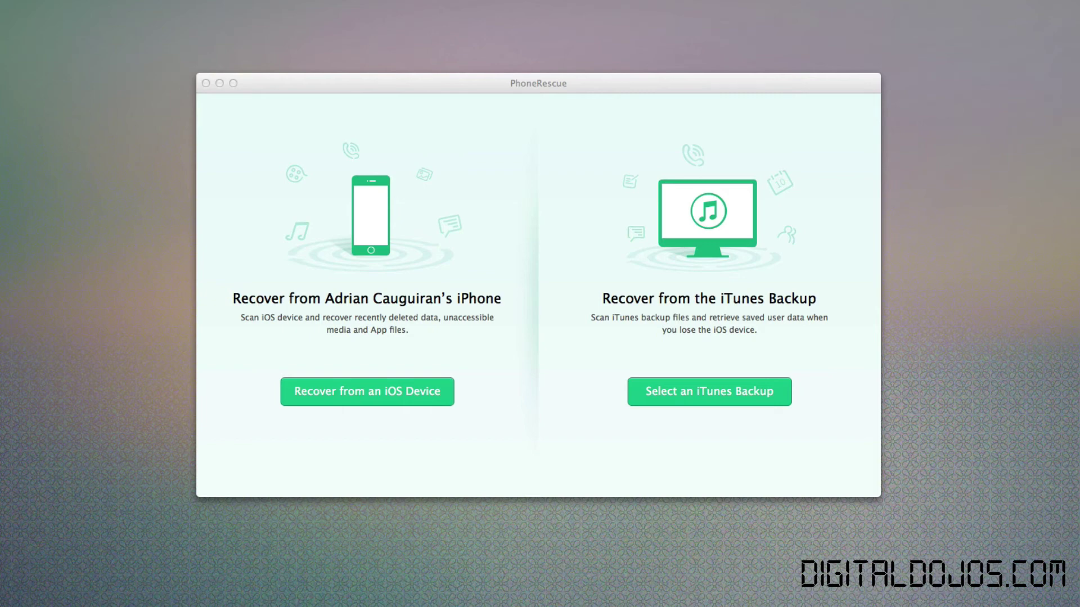
click(823, 162)
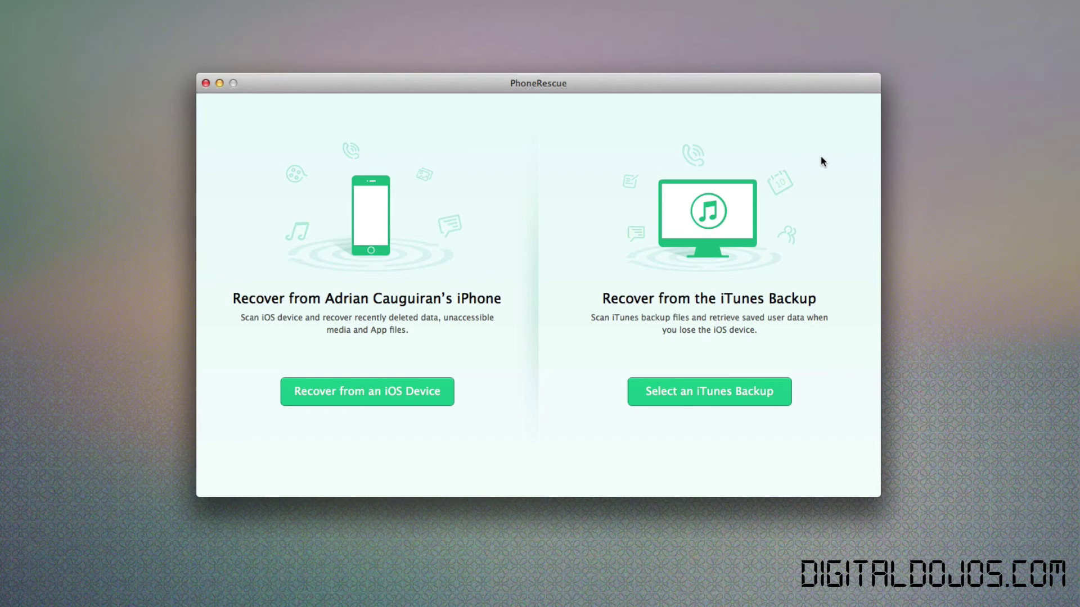